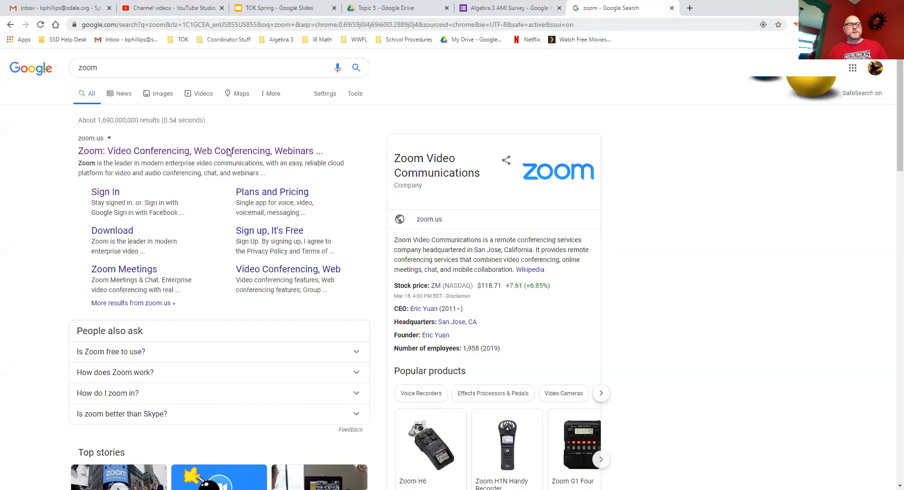
Open the Zoom website from the search results and show the options for hosting a meeting.
click(137, 150)
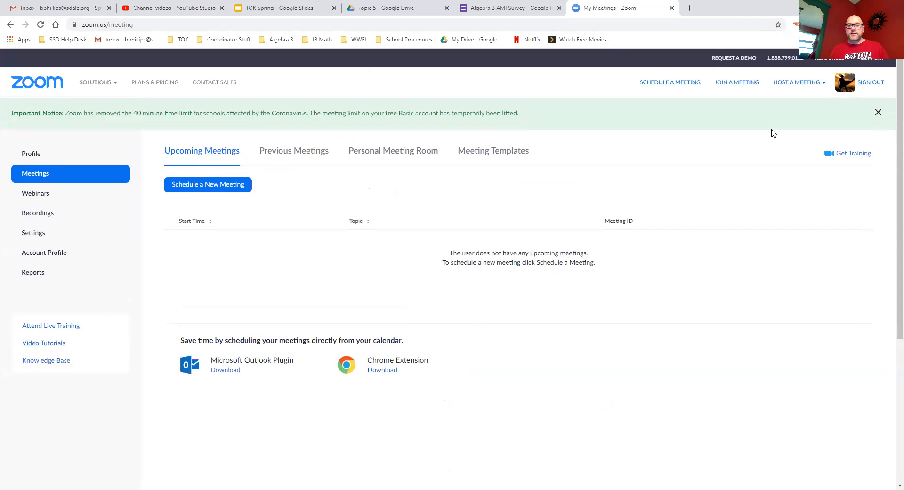
click(824, 83)
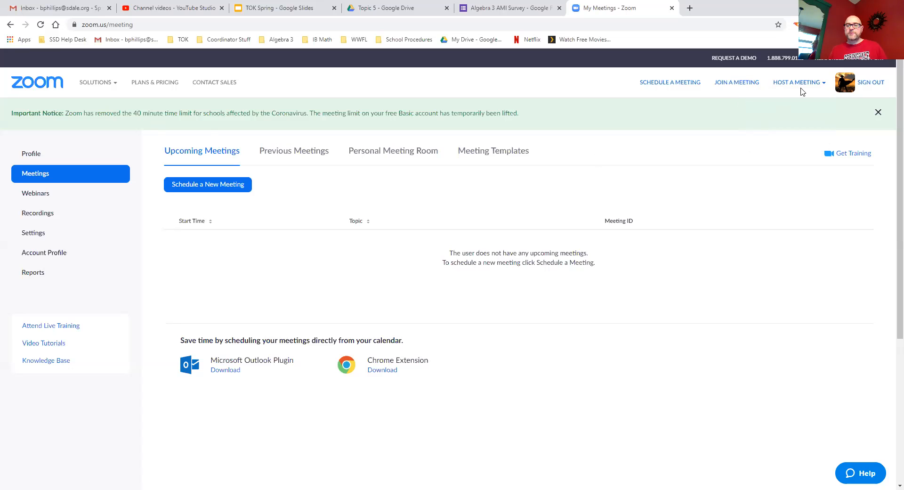
mouse_move(807, 86)
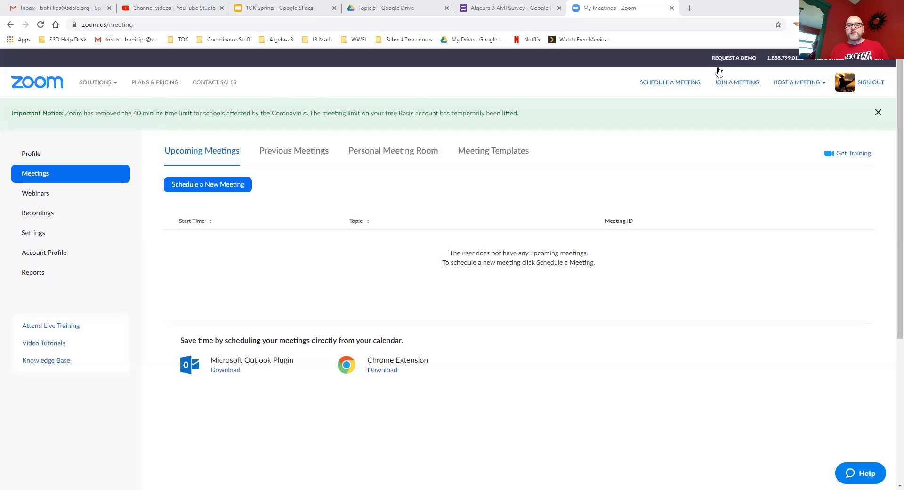
click(786, 86)
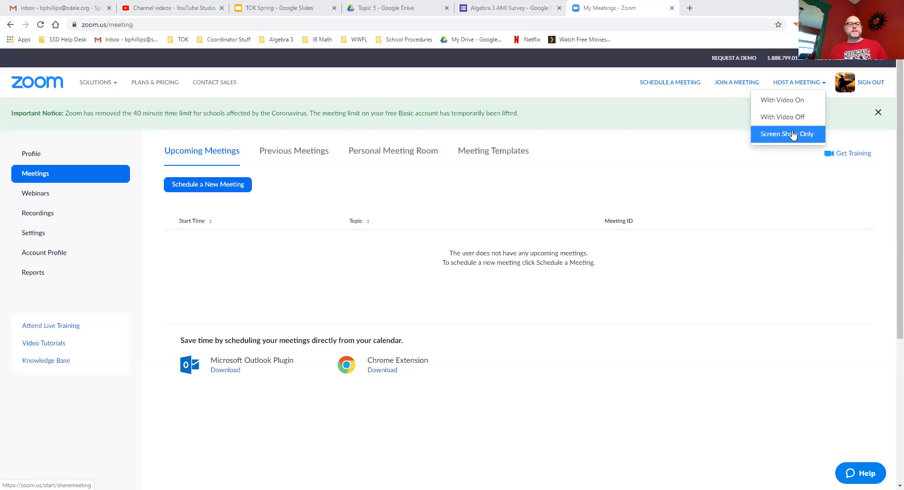
Start scheduling a new meeting with the topic Geometry and a start time of 1:30 PM.
click(224, 187)
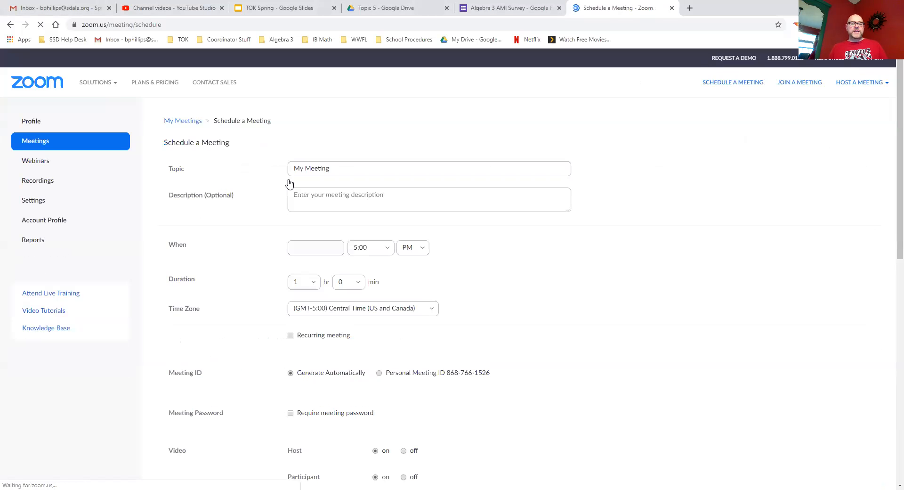
text(Geometry)
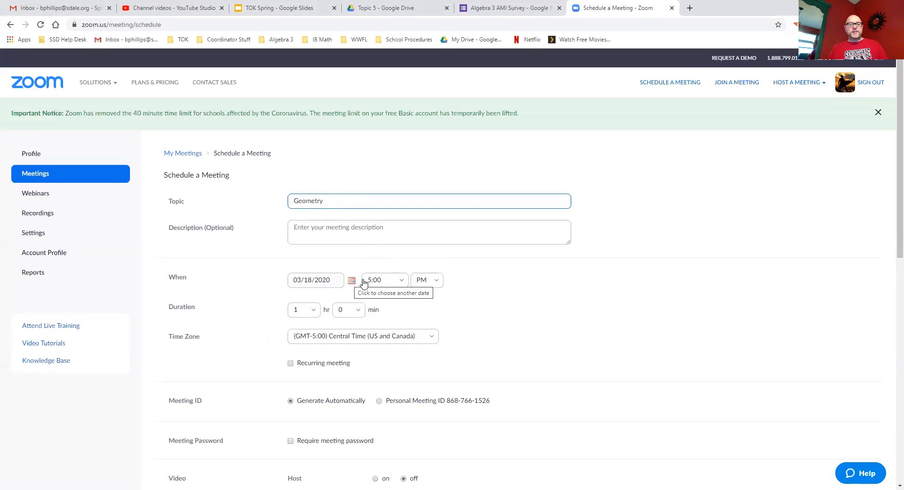
click(400, 281)
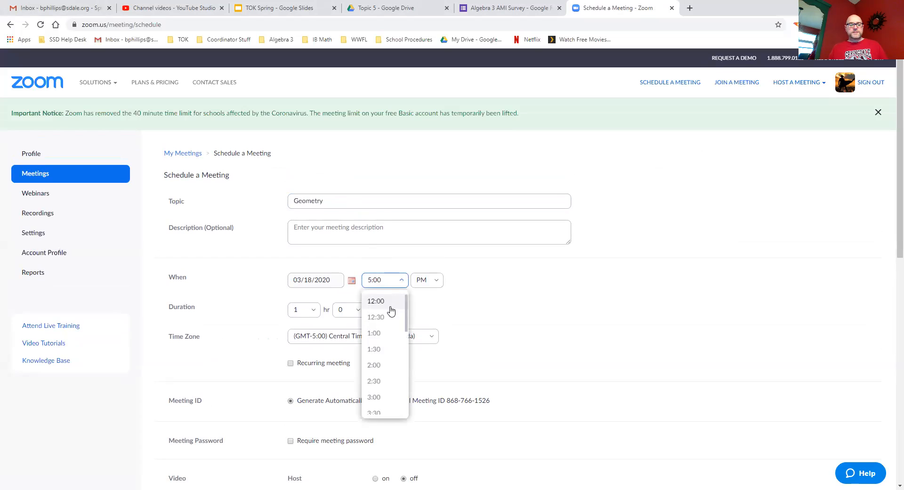
scroll(388, 320, down, 2)
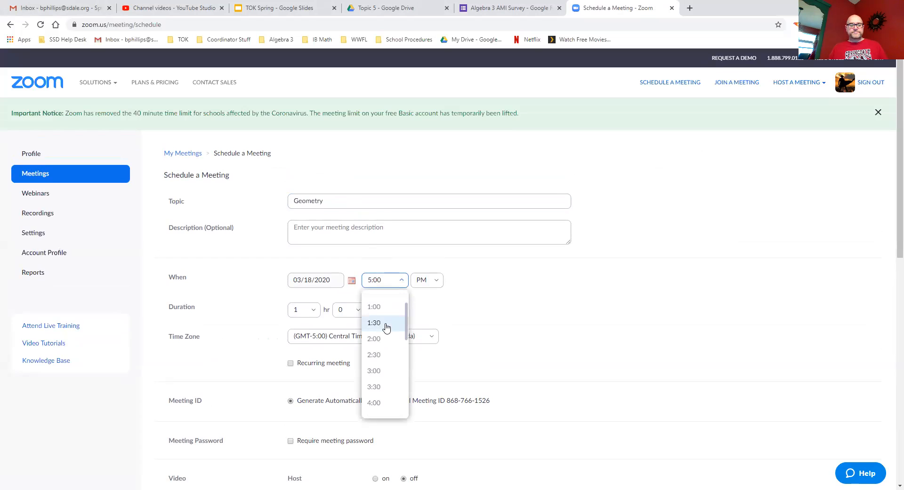
click(387, 325)
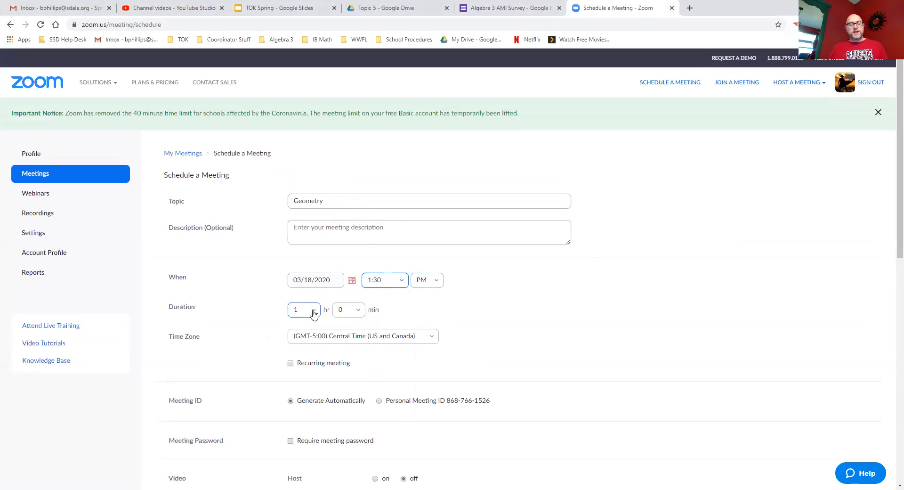
Make the Geometry meeting recurring and check the available recurrence frequencies, keeping Daily.
click(291, 363)
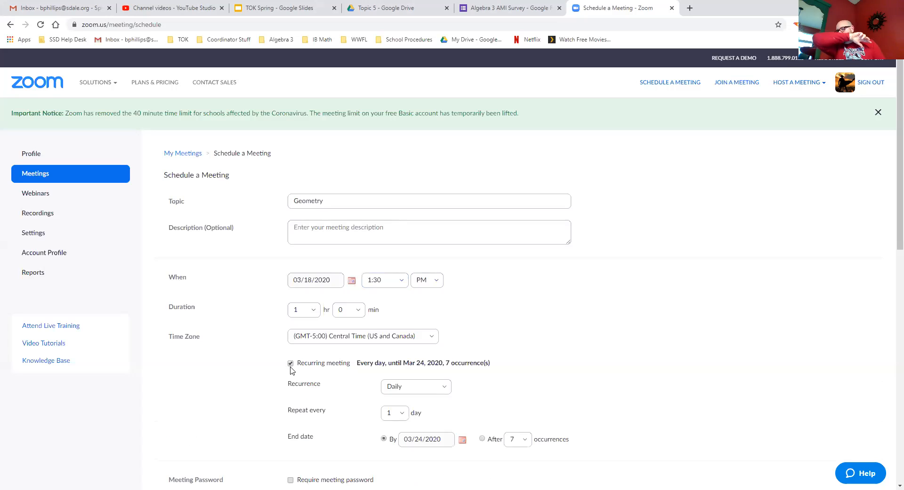
scroll(507, 347, down, 3)
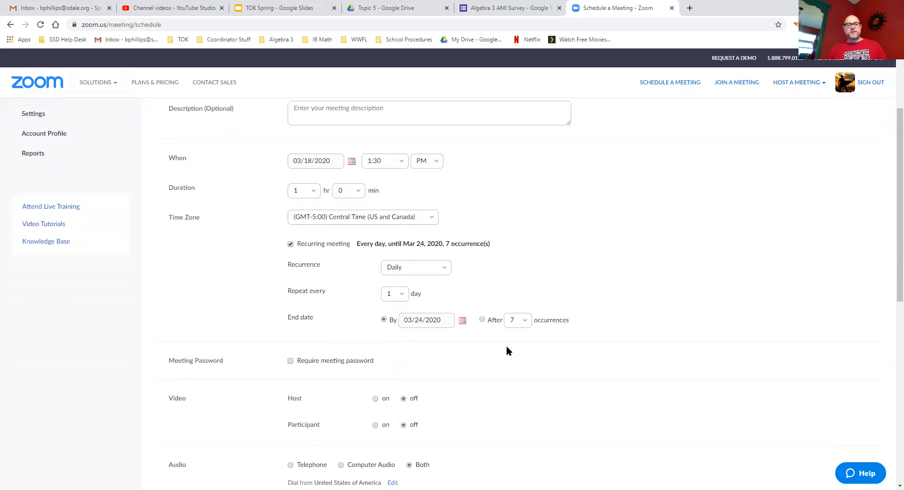
click(445, 271)
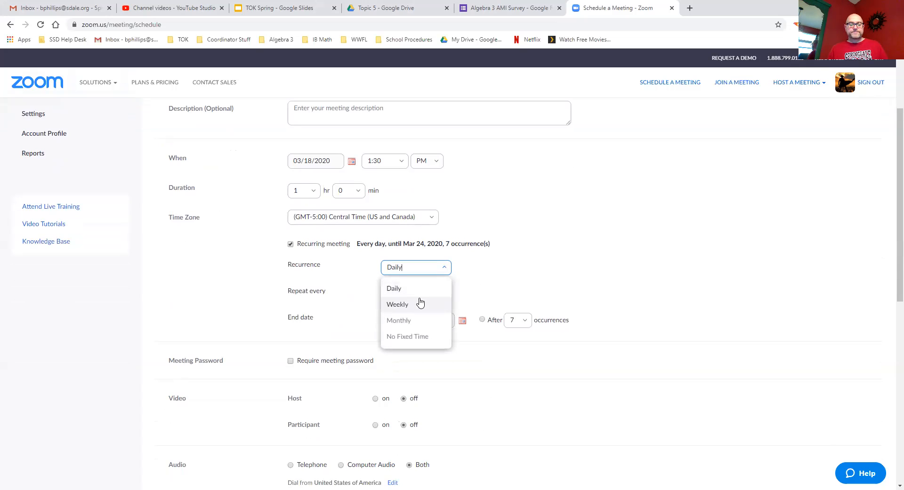
click(518, 283)
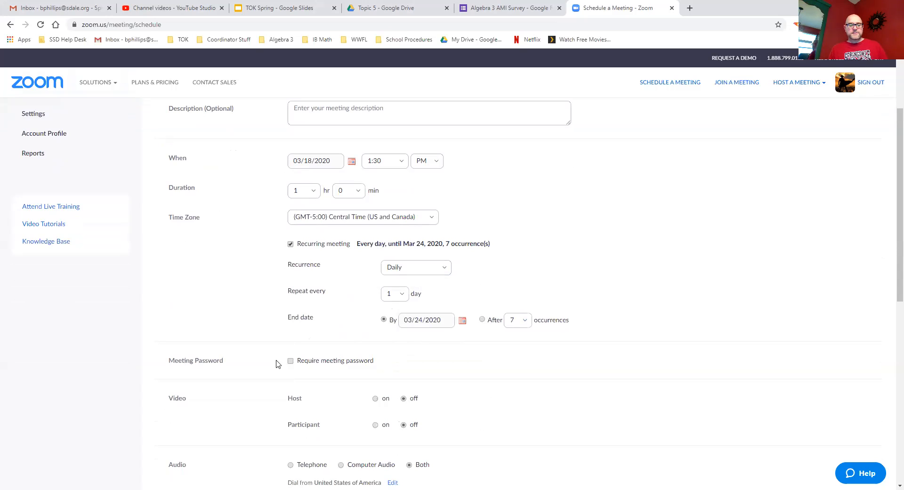
Turn on video for both the host and participants, and review the remaining meeting options.
click(375, 399)
scroll(469, 412, down, 3)
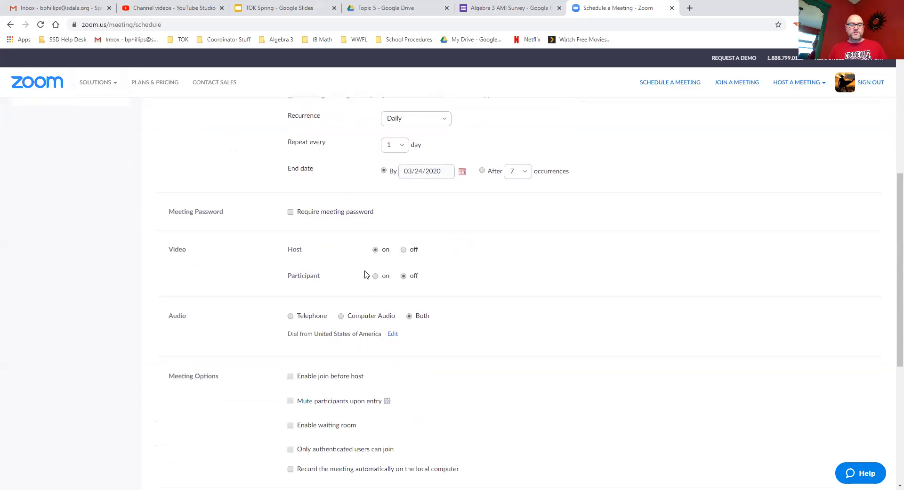
click(376, 276)
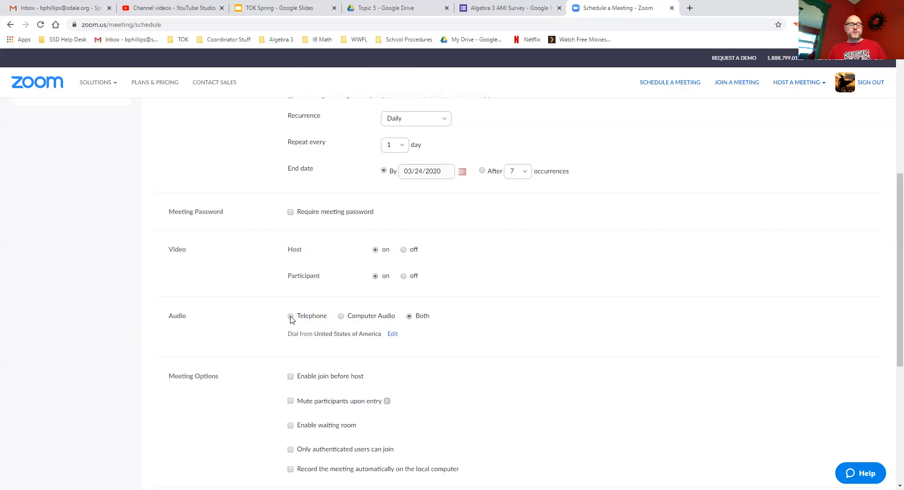
scroll(727, 359, down, 5)
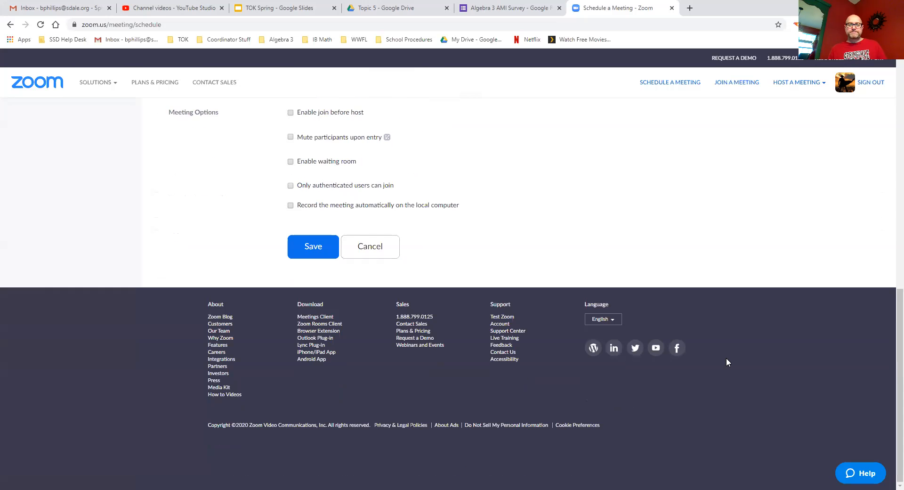
scroll(728, 361, up, 10)
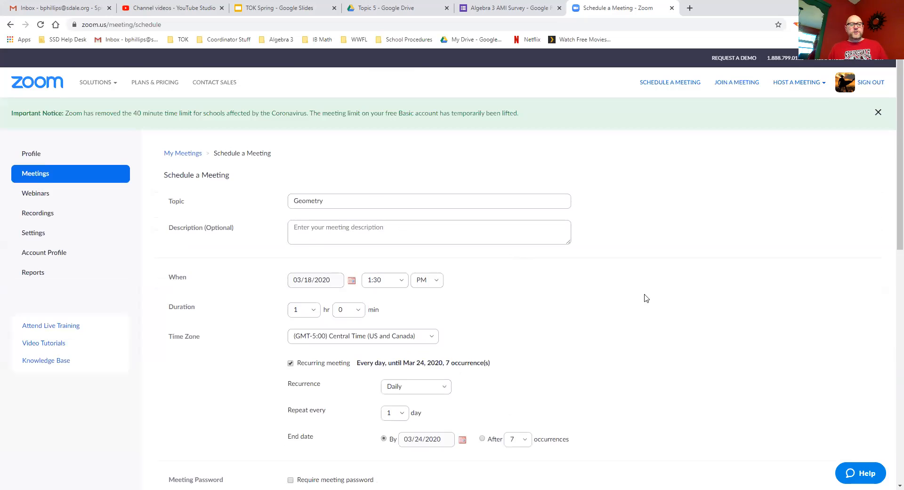
mouse_move(104, 75)
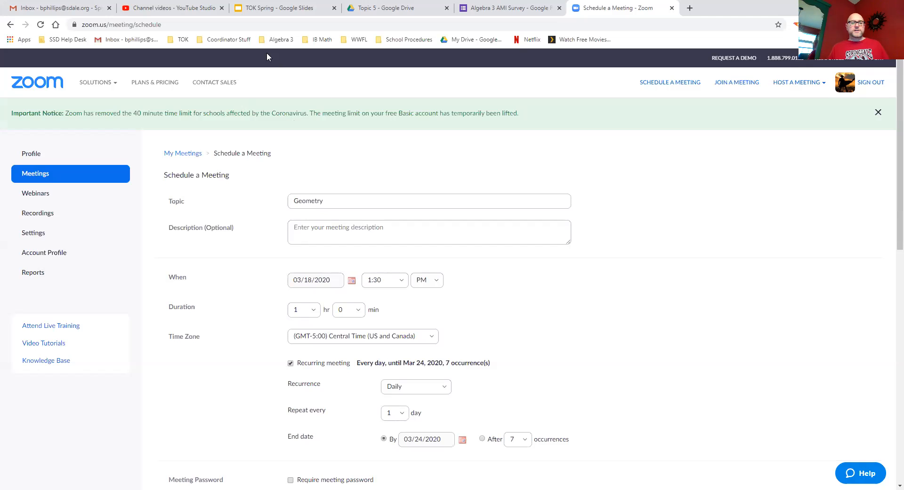
Switch to Google Classroom in a new tab and open the Algebra 3 19-20 class.
click(689, 9)
text(cl)
key(Return)
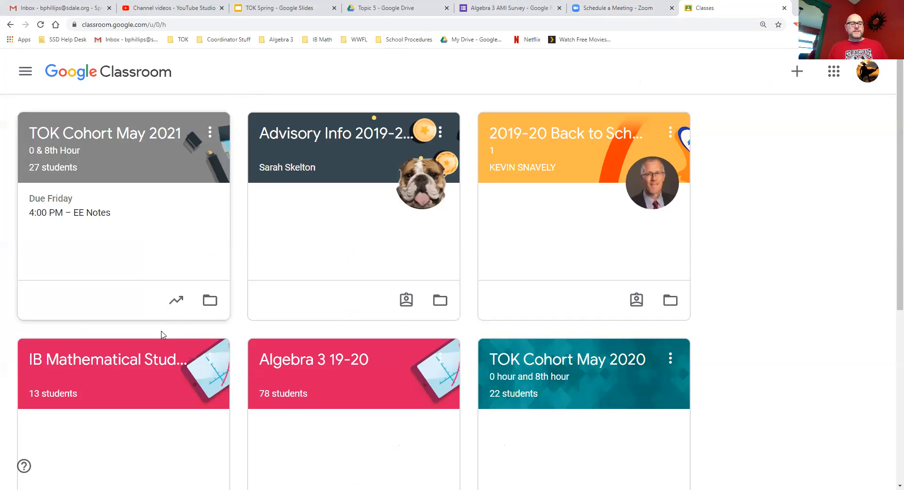
click(282, 360)
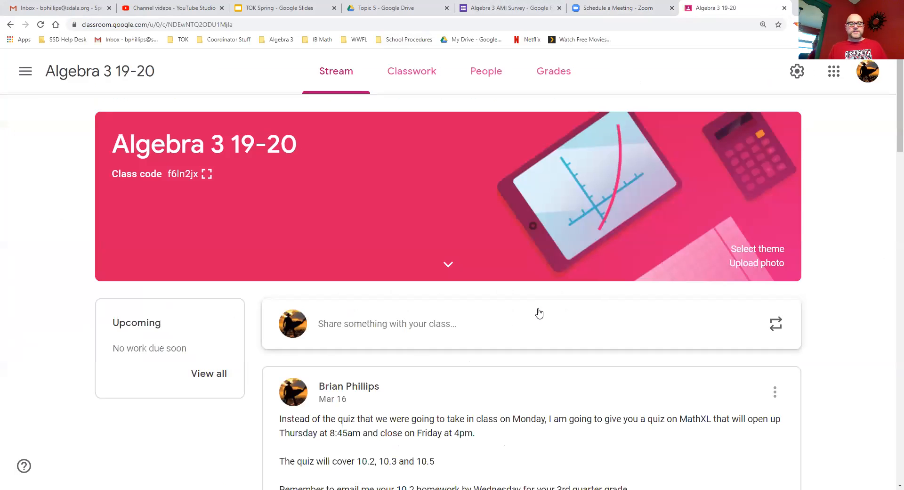
Find the 10.3 Notes-Completing the Square video in the class stream and play it.
scroll(554, 301, down, 15)
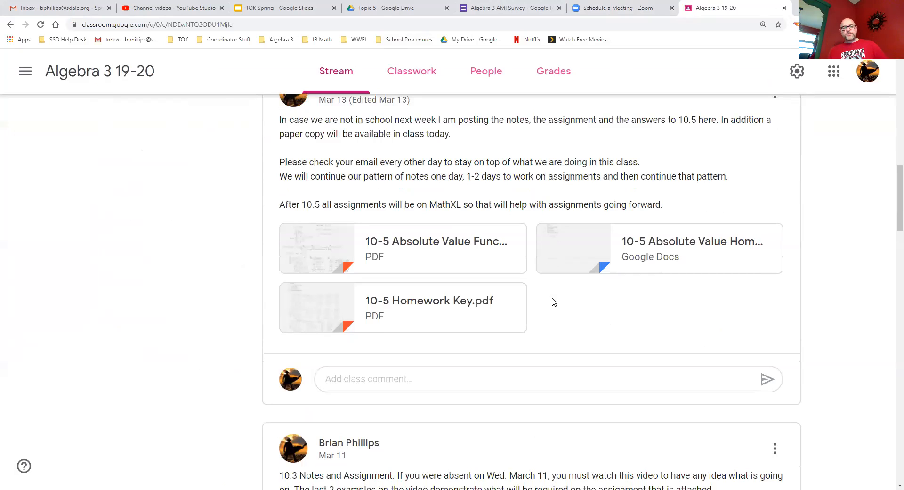
scroll(554, 302, down, 1)
scroll(554, 302, down, 3)
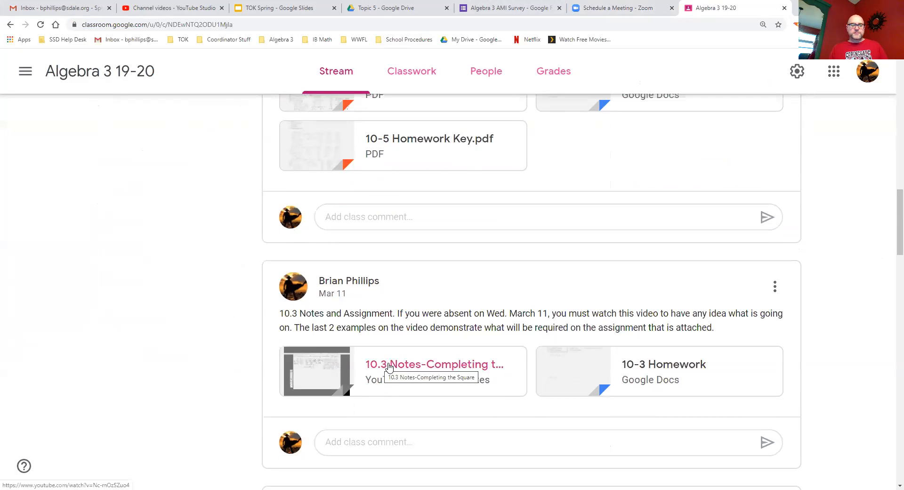
click(382, 369)
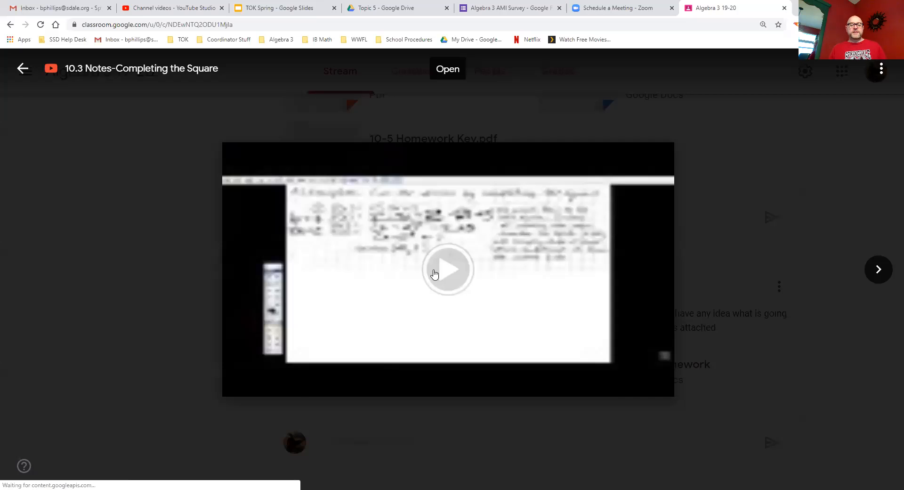
click(436, 270)
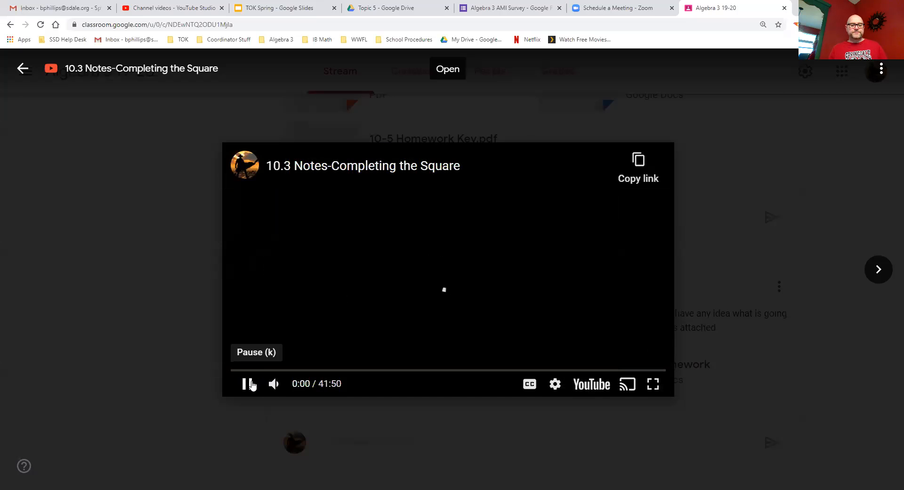
Raise the video's volume to maximum, then pause and close it to return to the top of the class stream.
mouse_move(279, 384)
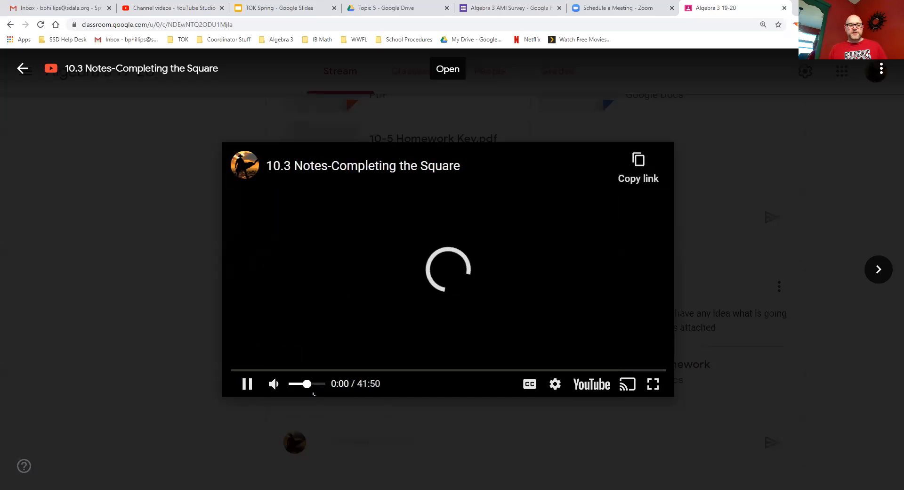
click(323, 384)
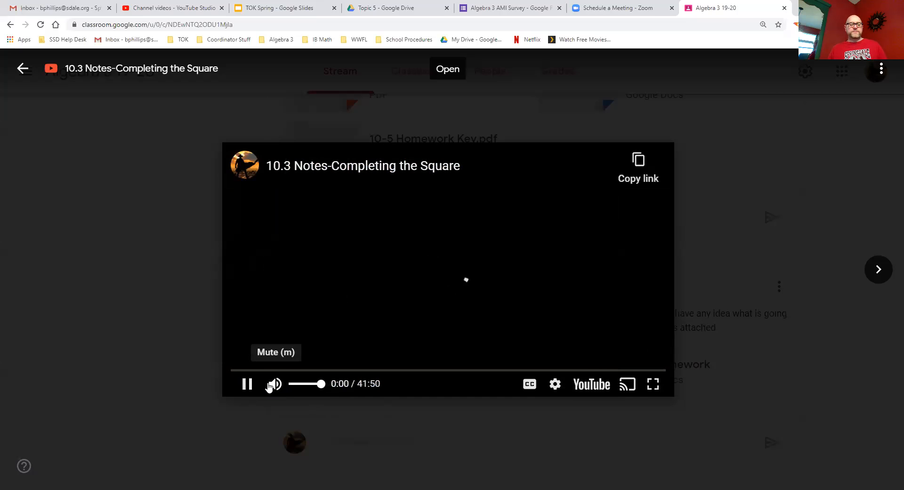
click(245, 384)
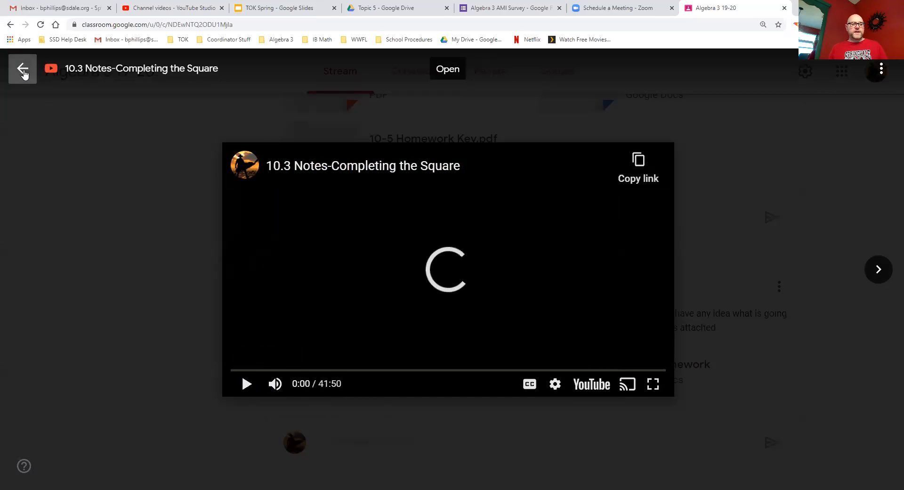
click(23, 68)
scroll(542, 209, down, 1)
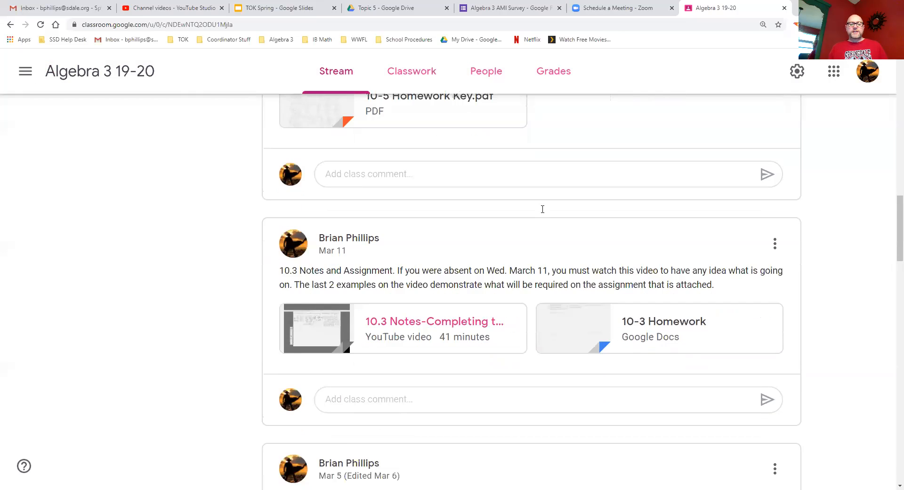
scroll(543, 209, up, 15)
scroll(542, 214, up, 3)
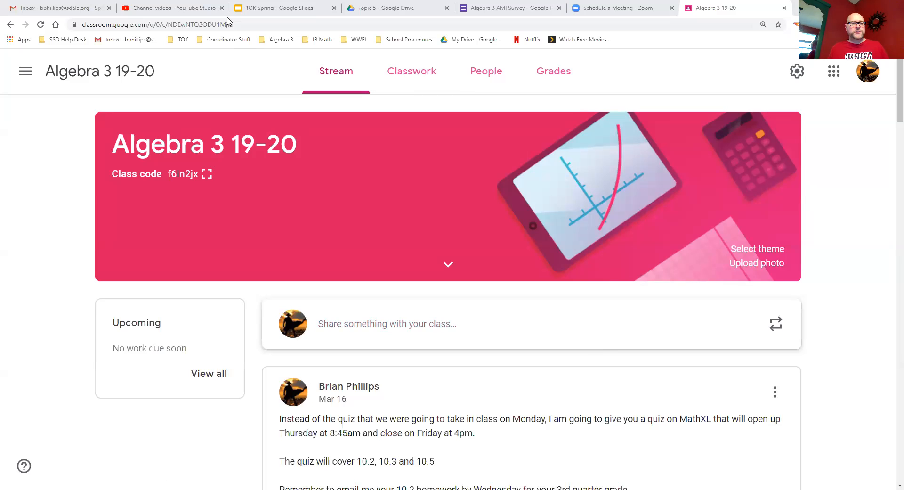
Switch to the TOK Spring presentation in Google Slides, then to the Algebra 3 AMI Survey in Google Forms.
click(249, 8)
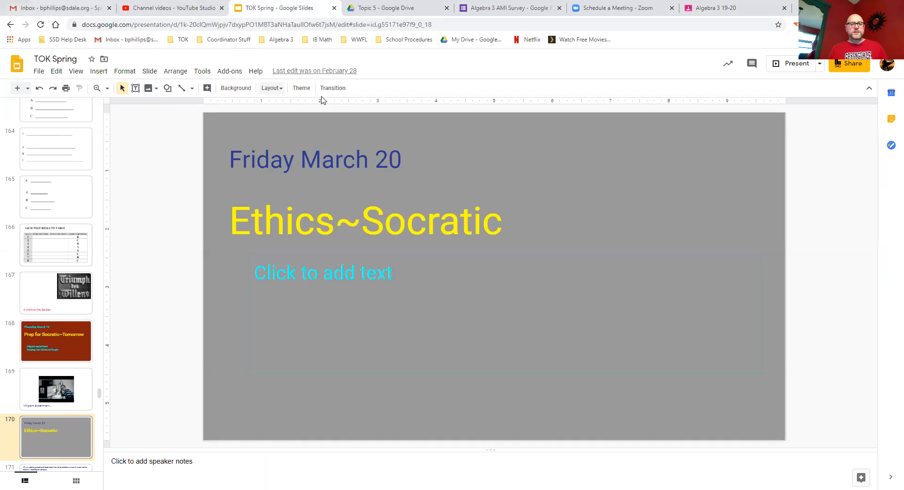
click(542, 10)
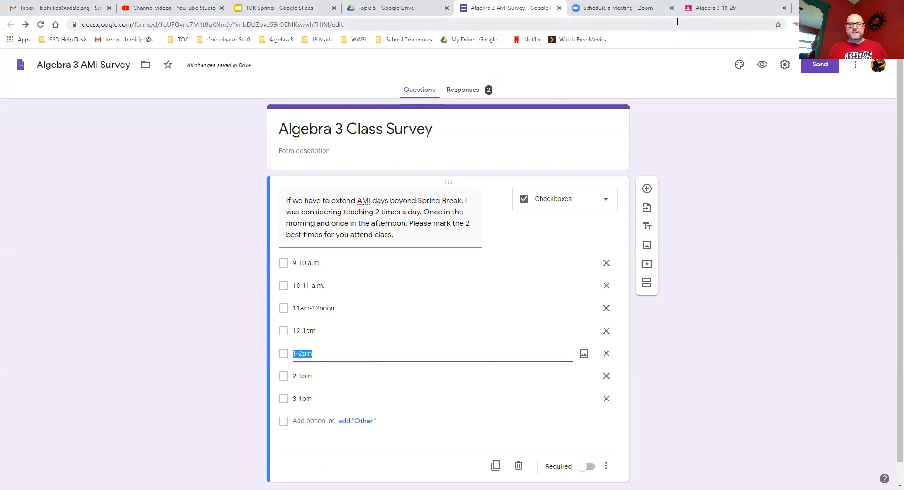
Switch to YouTube Studio and review the uploaded channel videos and their visibility information.
click(191, 9)
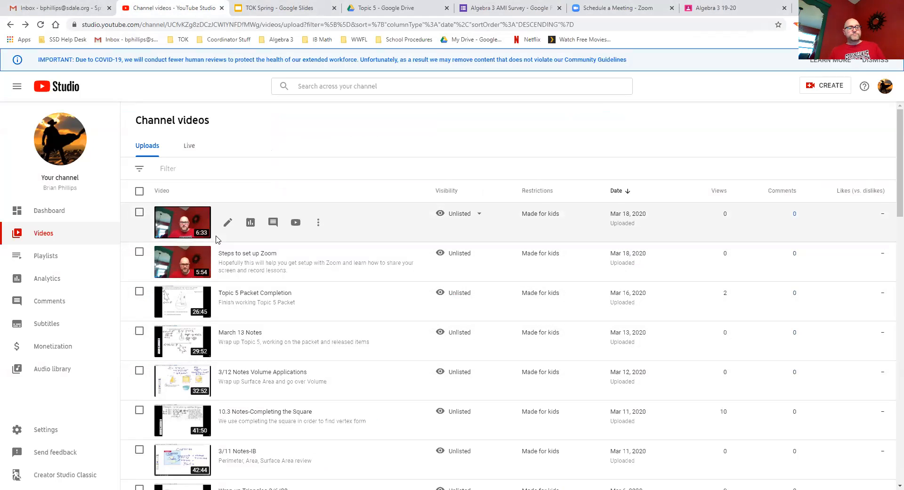
scroll(187, 398, down, 3)
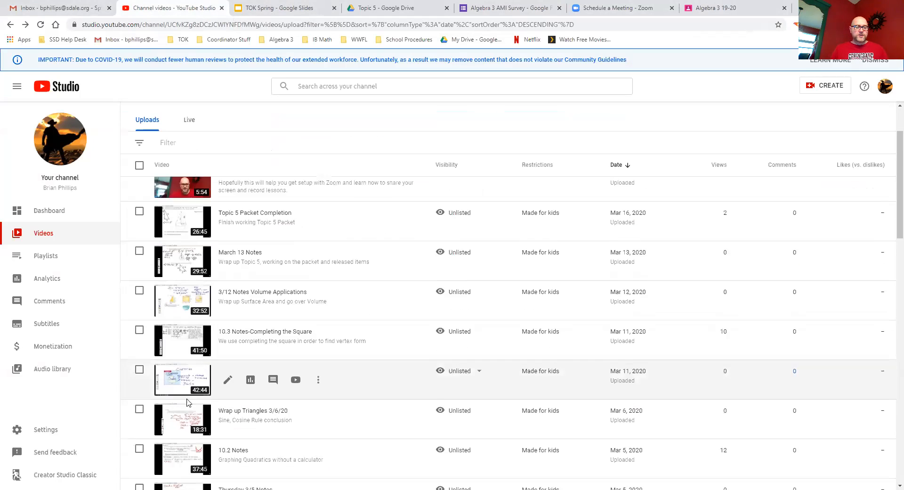
scroll(188, 401, up, 3)
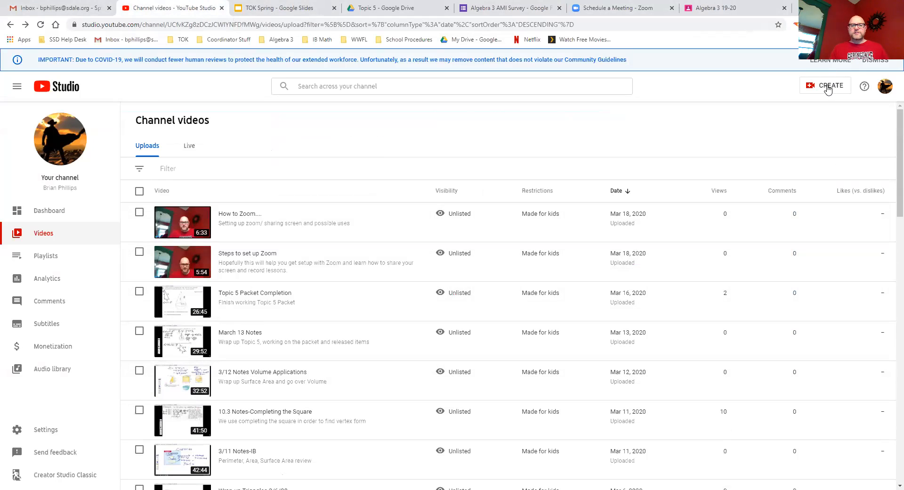
mouse_move(452, 183)
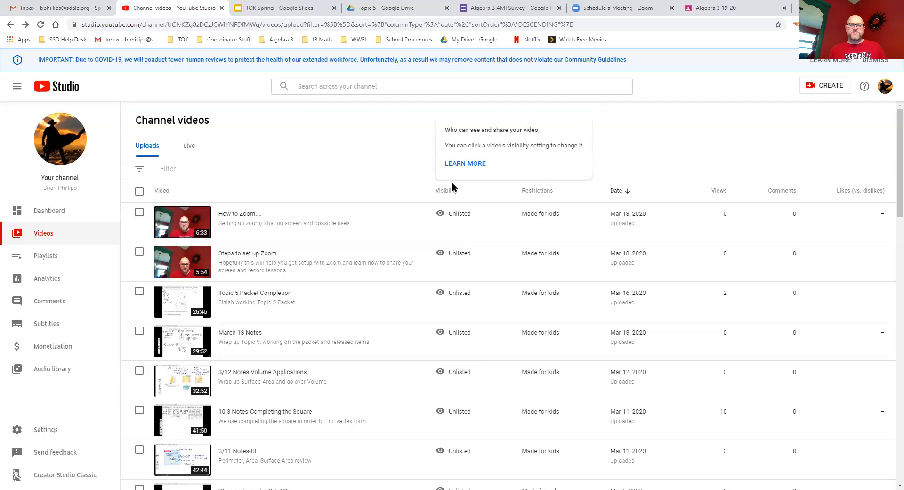
Start a new video upload and choose zoom_0 from the 2019-12-13 09.10.18 recording folder in Documents > Zoom.
click(823, 88)
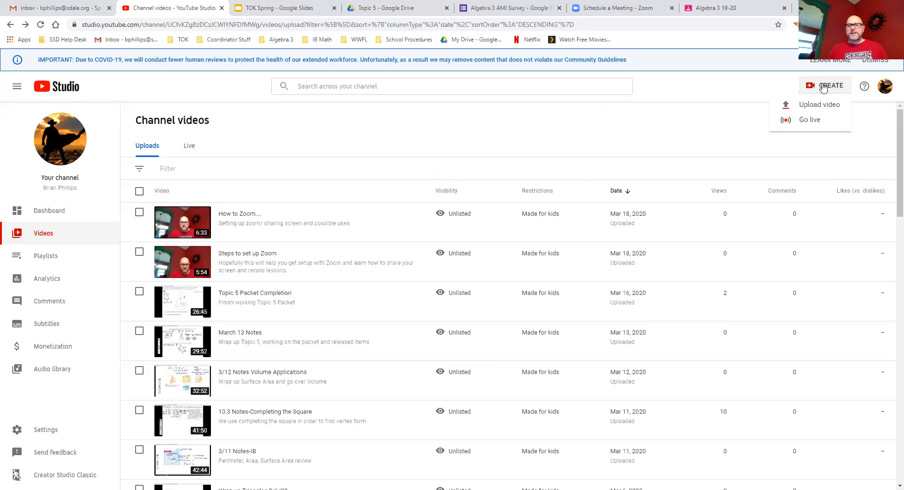
click(819, 105)
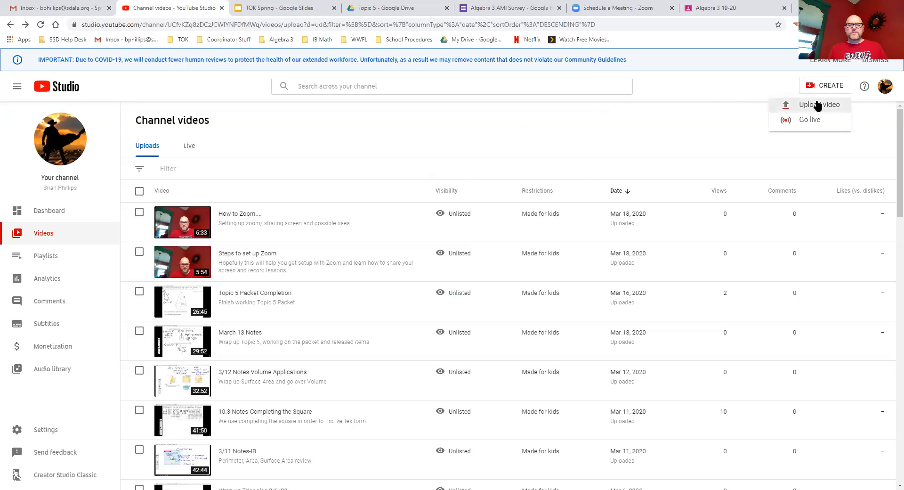
click(452, 326)
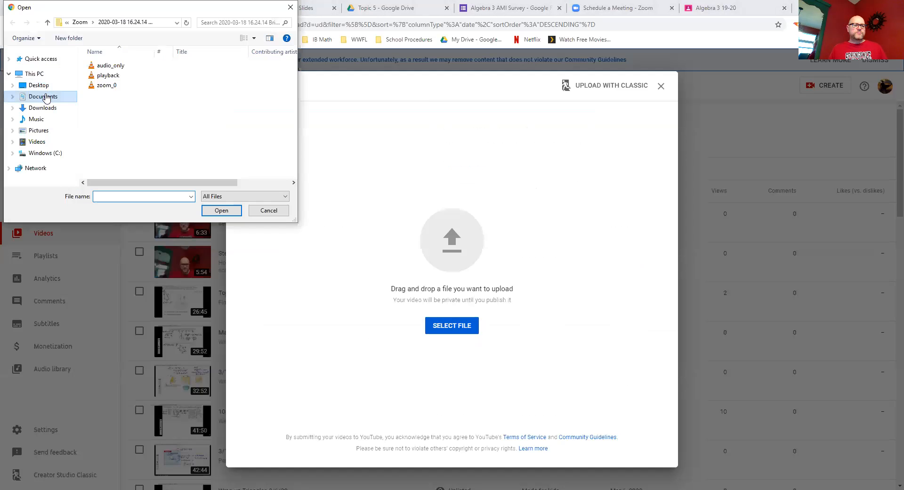
click(45, 97)
click(101, 106)
double_click(102, 105)
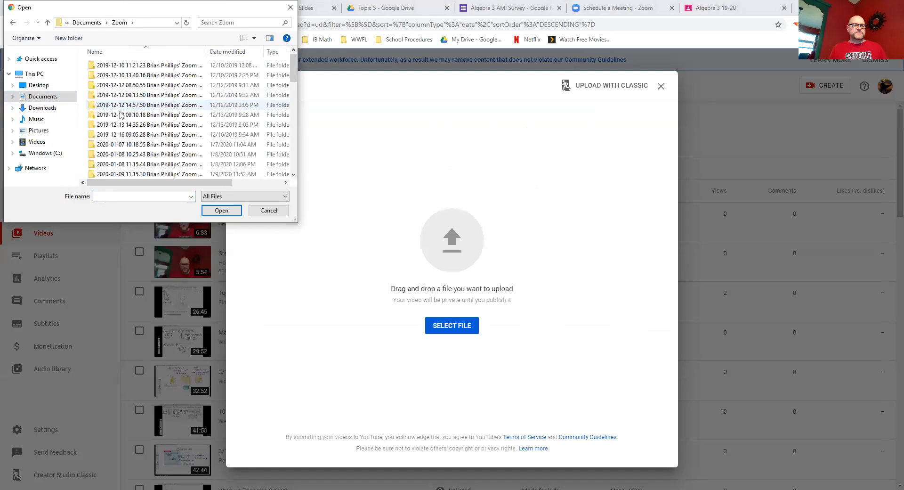
double_click(118, 115)
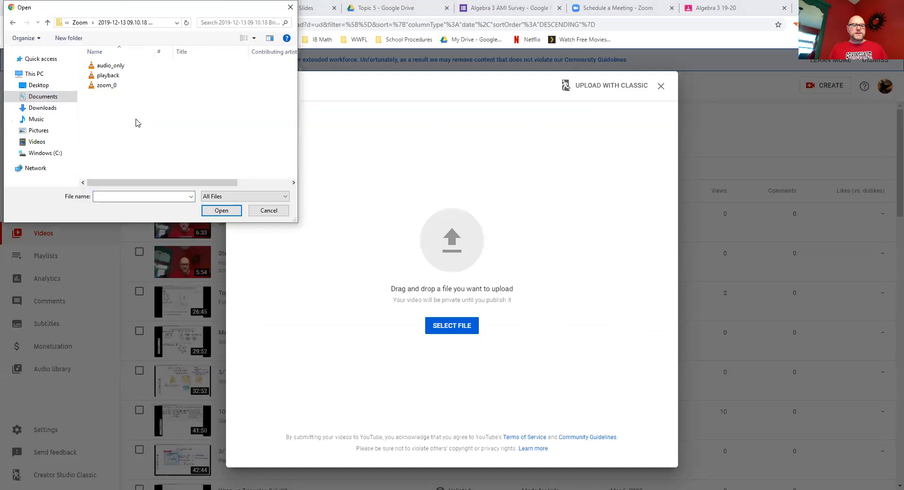
double_click(101, 86)
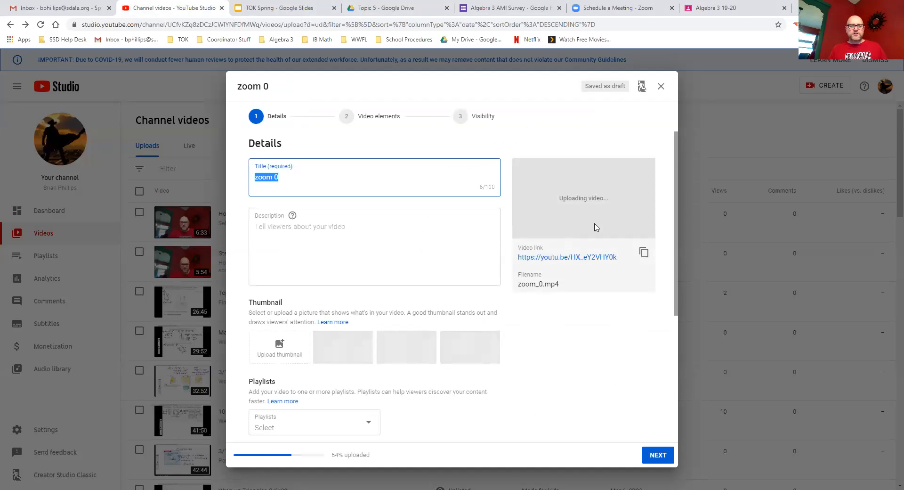
Choose Unlisted visibility for the zoom 0 video, then close the upload dialog without publishing.
click(490, 115)
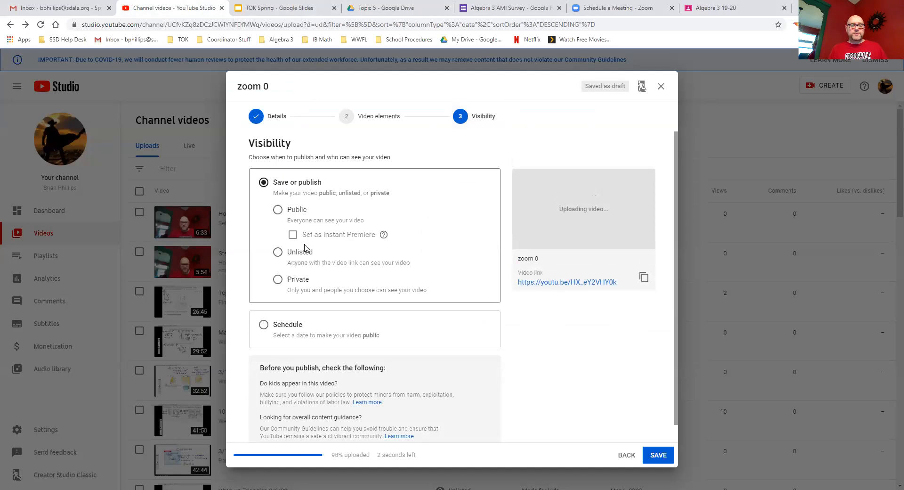
click(279, 252)
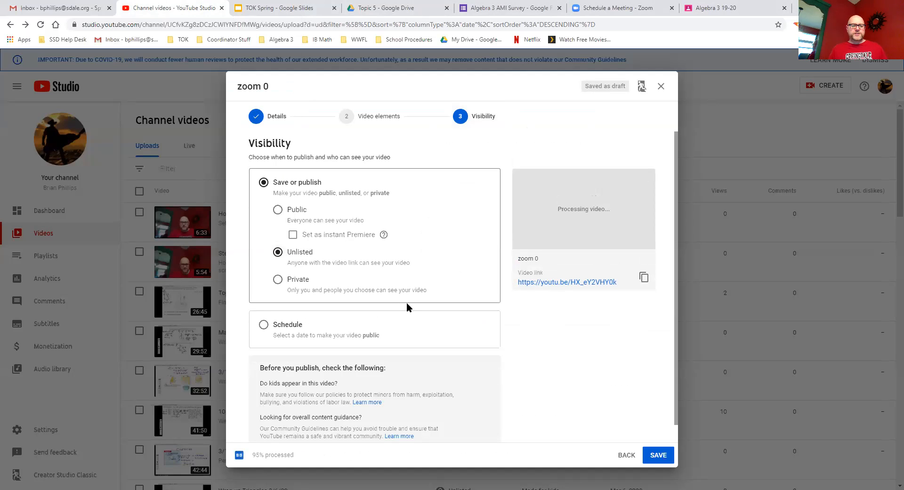
scroll(407, 305, down, 1)
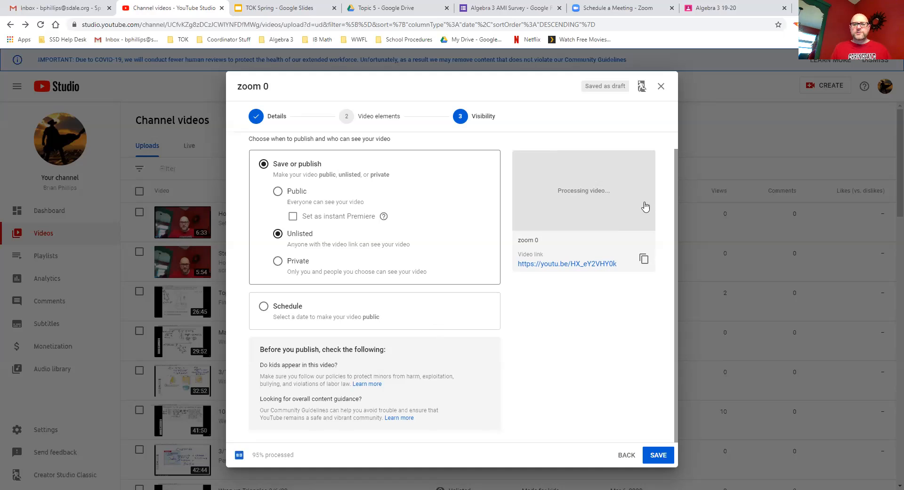
click(660, 86)
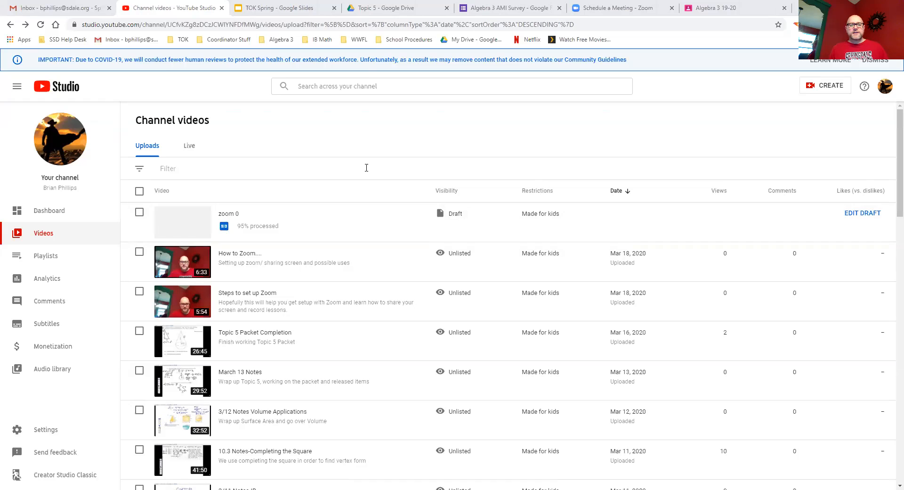
Scribble large blue pen loops over the channel videos list, then erase all the ink.
mouse_move(352, 135)
mouse_down()
mouse_move(490, 221)
mouse_move(397, 317)
mouse_move(404, 356)
mouse_move(372, 320)
mouse_move(439, 258)
mouse_up()
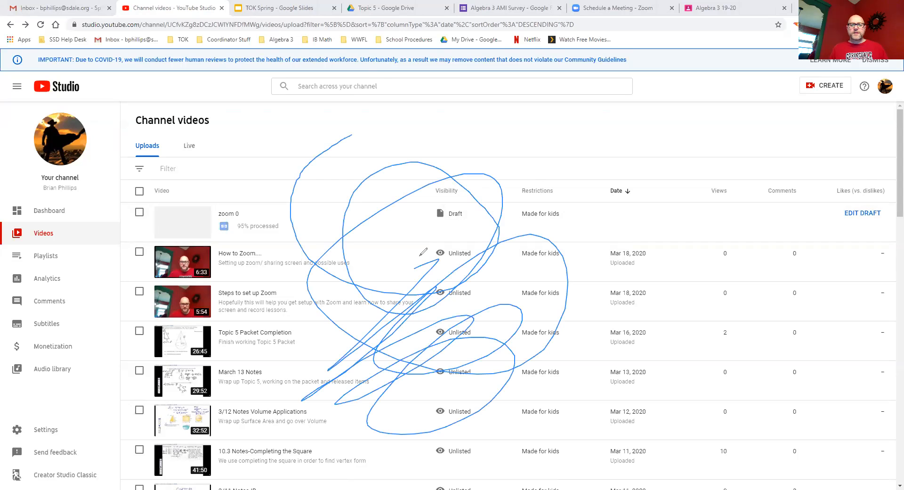
drag(420, 256, 420, 254)
key(e)
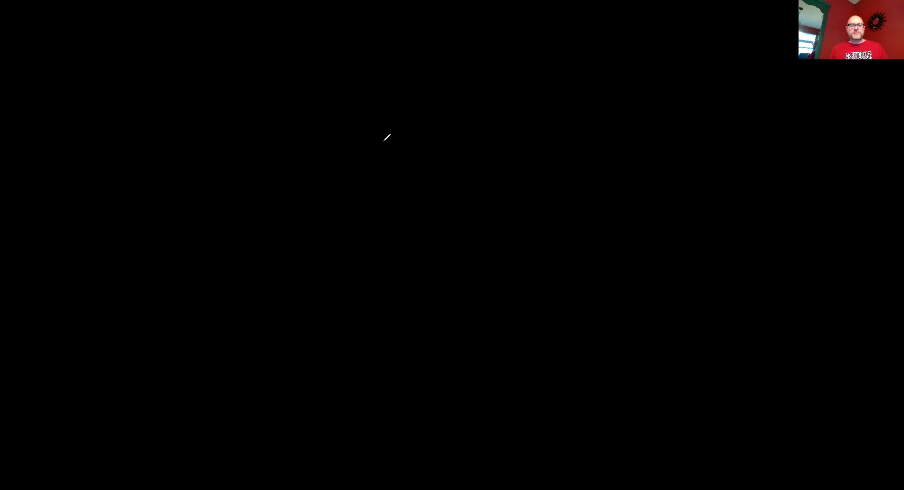
Switch to a blank white drawing screen and sketch a large four-sided figure in black ink.
key(w)
mouse_move(254, 114)
mouse_down()
mouse_move(598, 155)
mouse_move(270, 296)
mouse_move(277, 58)
mouse_up()
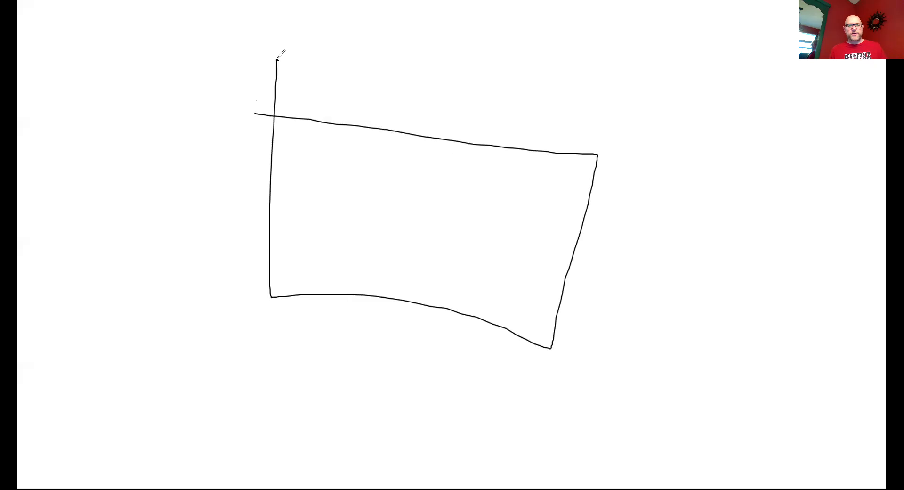
Handwrite the equation 4x = 7 across the large figure and sketch a small four-sided shape at its upper-left corner.
drag(382, 166, 410, 202)
drag(406, 175, 380, 247)
drag(450, 211, 405, 254)
drag(407, 215, 442, 243)
drag(489, 218, 520, 219)
drag(489, 249, 525, 253)
mouse_move(548, 213)
mouse_down()
mouse_move(610, 260)
mouse_move(610, 274)
mouse_up()
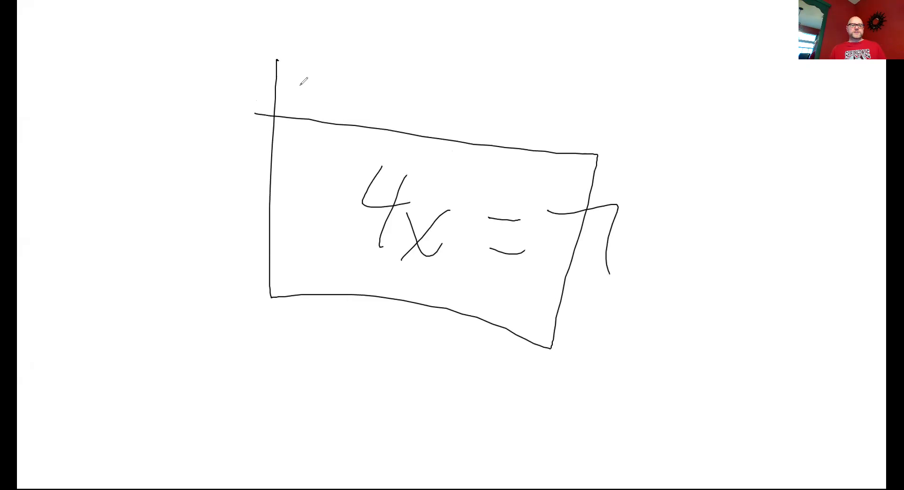
mouse_move(206, 59)
mouse_down()
mouse_move(195, 147)
mouse_move(291, 112)
mouse_up()
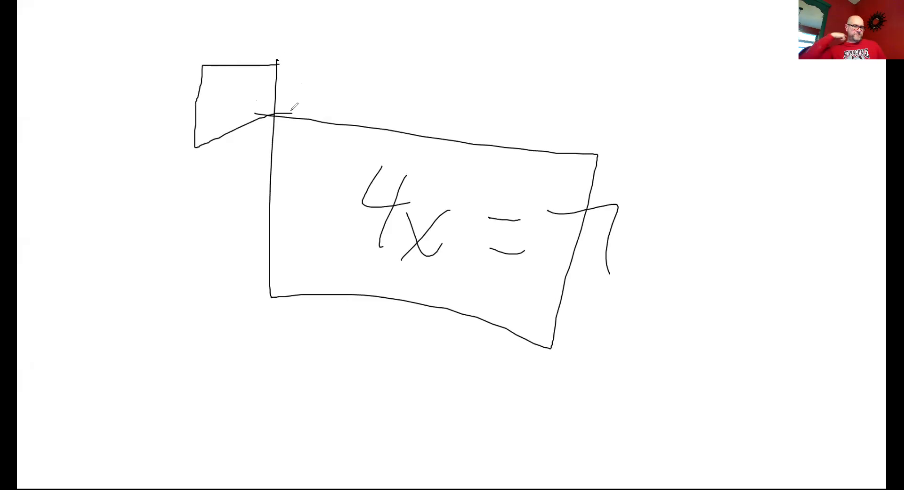